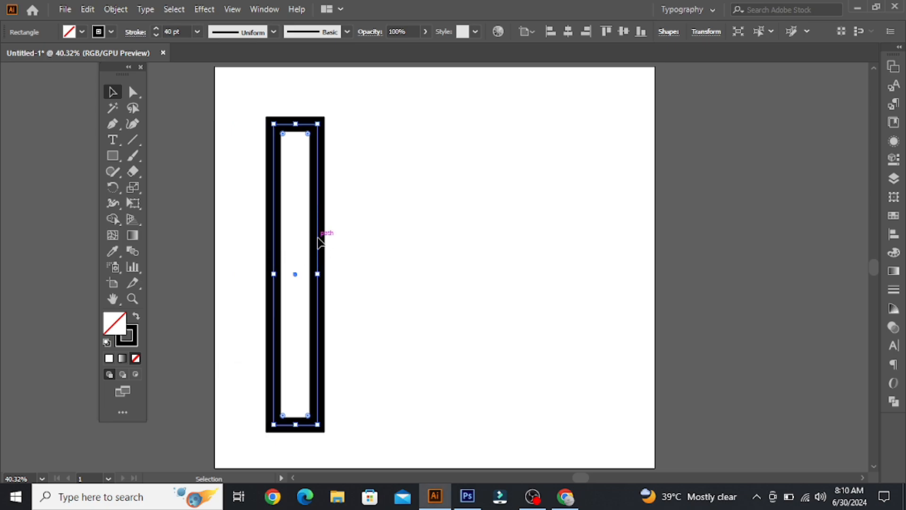
Step: Move the outlined rectangle slightly up and left, and duplicate it just to its right
left_click_drag(324, 236, 318, 218)
left_click(364, 177)
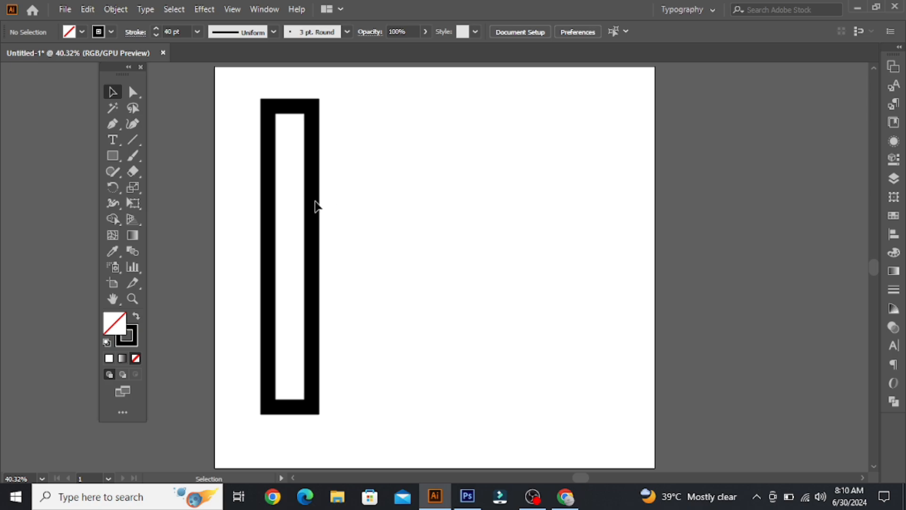
left_click_drag(316, 206, 380, 208)
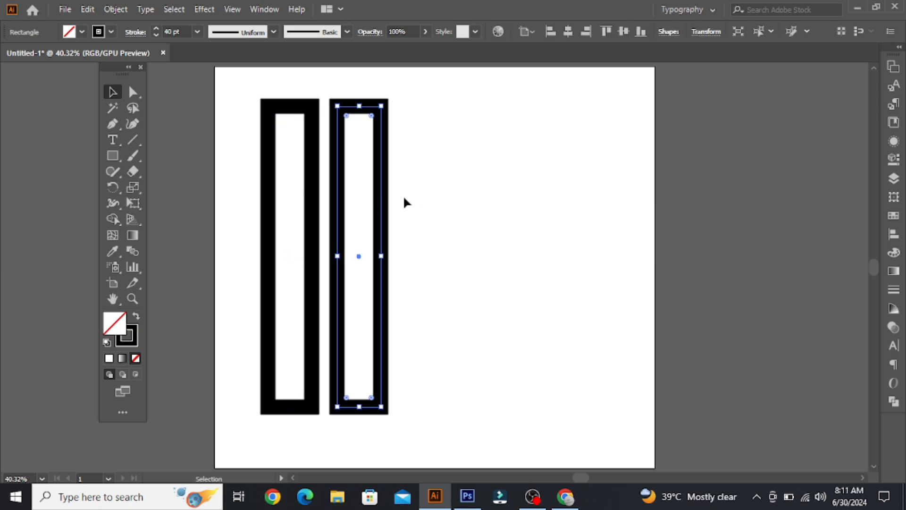
Step: Reduce the copied rectangle's stroke weight to 10 pt and fine-tune it to 14 pt
left_click(197, 32)
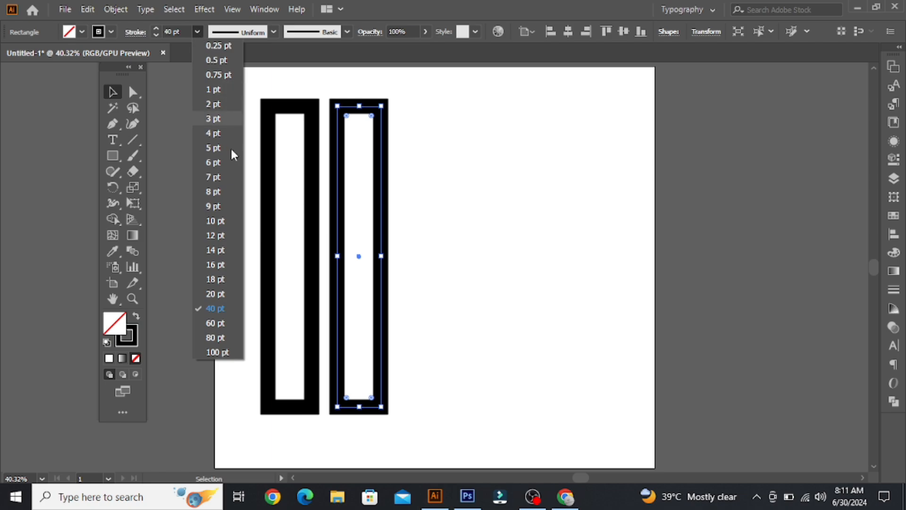
left_click(218, 218)
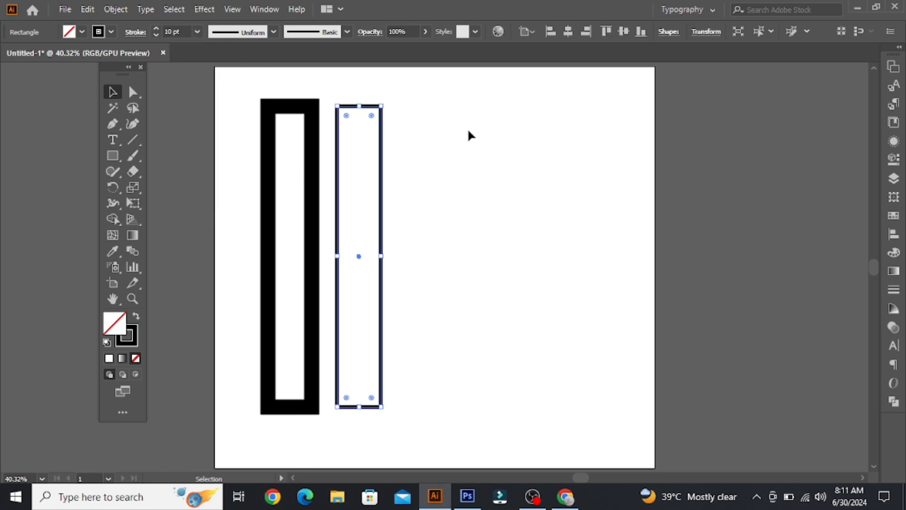
left_click(438, 135)
left_click_drag(428, 164, 359, 210)
left_click(156, 29)
left_click(156, 28)
left_click(157, 29)
left_click(156, 29)
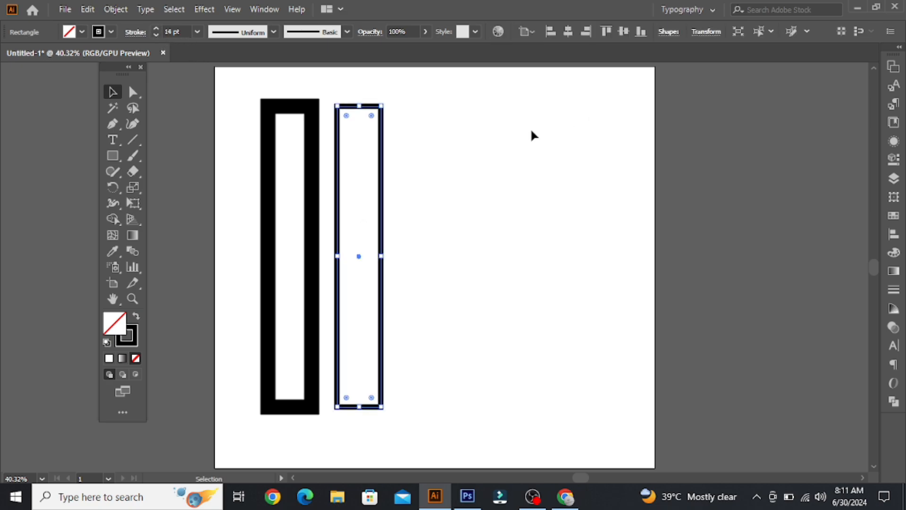
left_click(531, 135)
left_click_drag(344, 214, 330, 218)
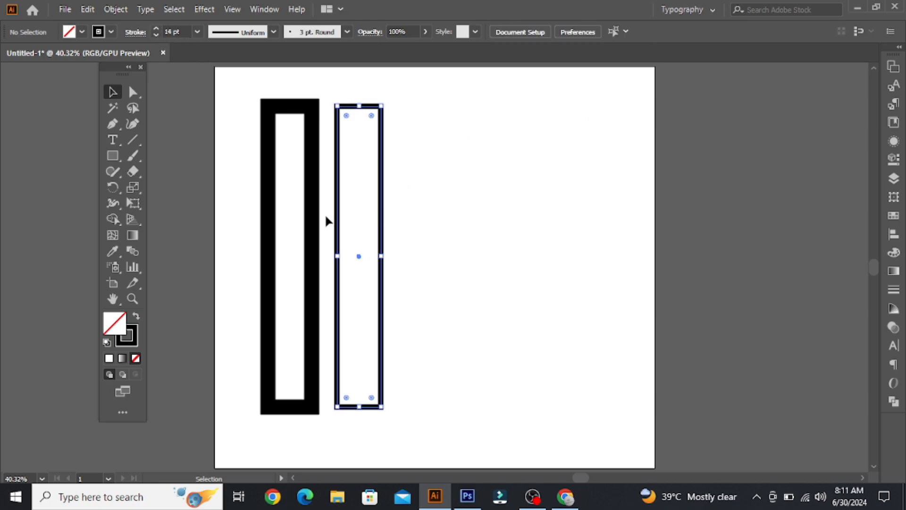
Step: Expand the fill and stroke of both rectangles into shapes
left_click_drag(415, 181, 283, 230)
left_click(116, 9)
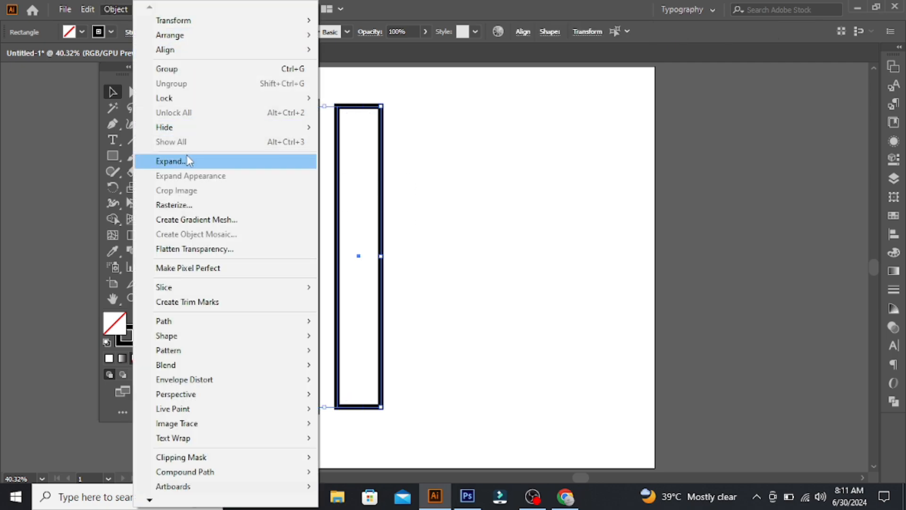
left_click(157, 163)
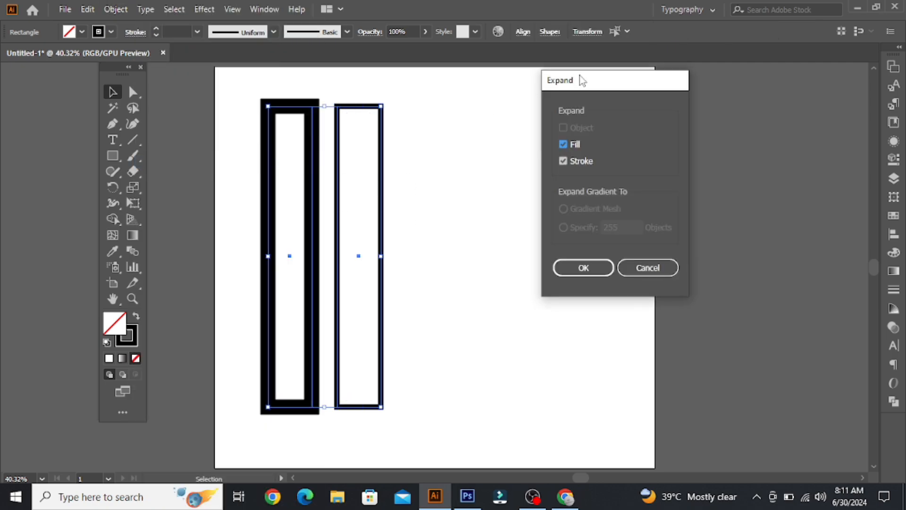
left_click_drag(580, 81, 499, 67)
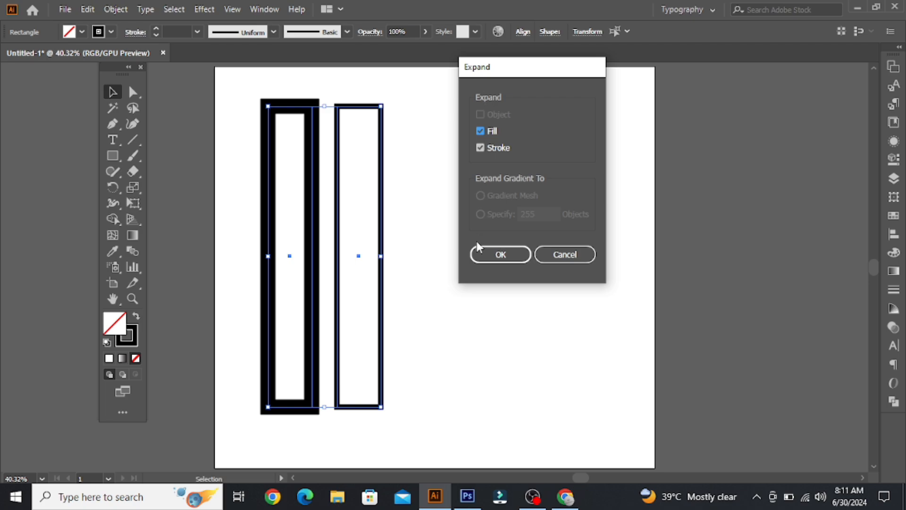
left_click(500, 255)
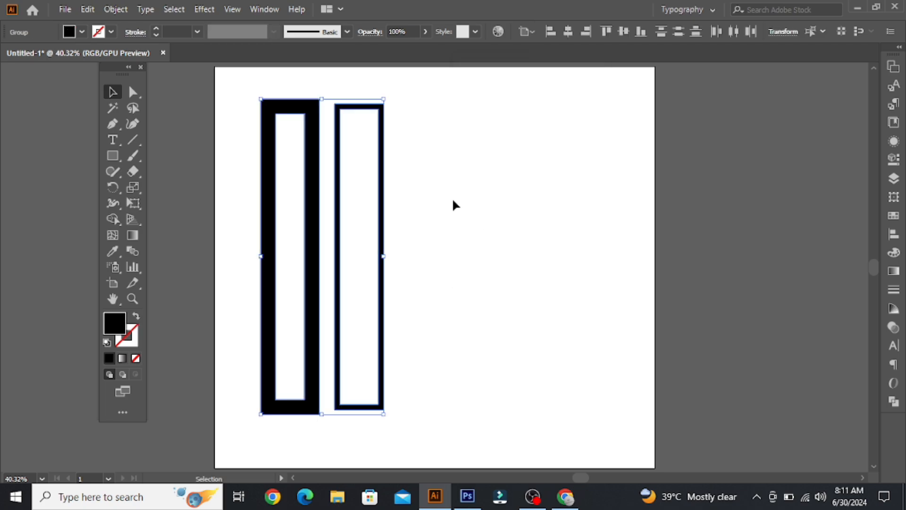
Step: Move the thinner expanded rectangle farther right, away from the thick one, and keep it selected
left_click(455, 196)
left_click_drag(387, 207, 422, 210)
left_click(467, 169)
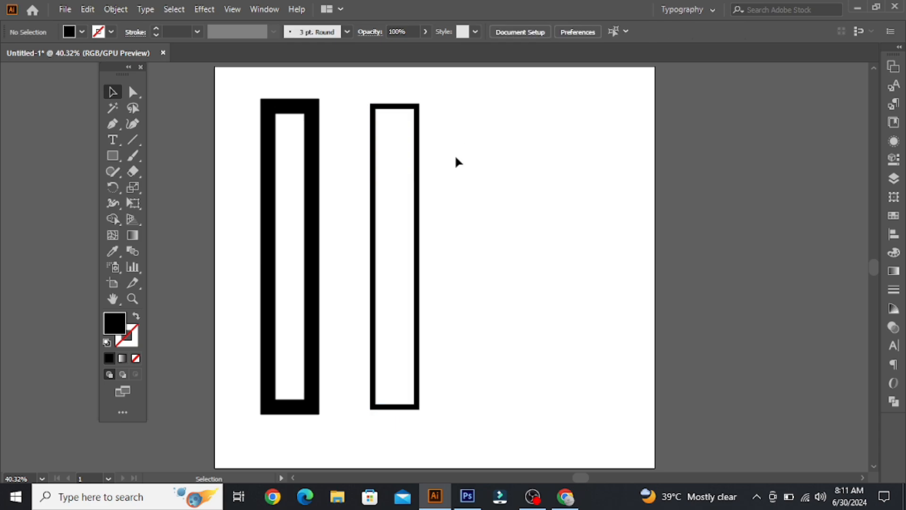
left_click_drag(461, 132, 417, 165)
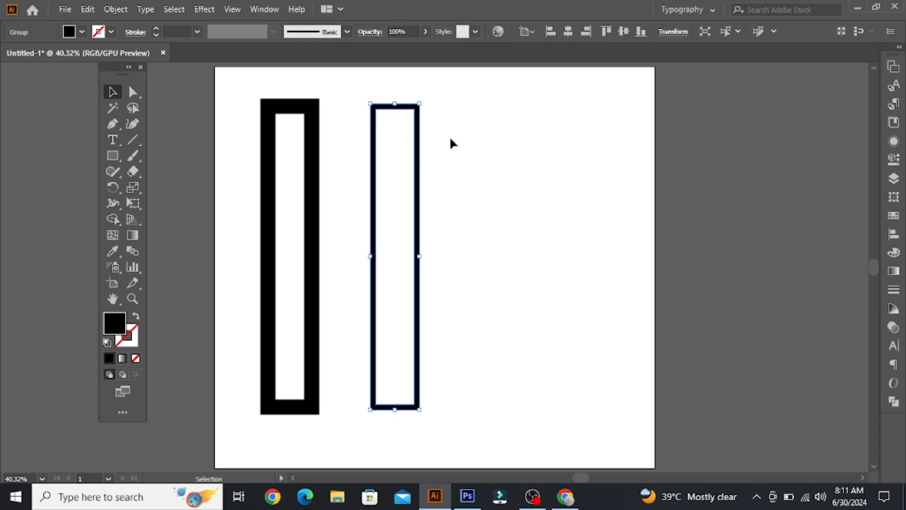
Step: Swap the thin rectangle's fill and stroke, and undo back past the Expand to its 12 pt live stroke
left_click(136, 317)
key("ctrl+z")
key("ctrl+z")
key("ctrl+z")
key("ctrl+z")
key("ctrl+z")
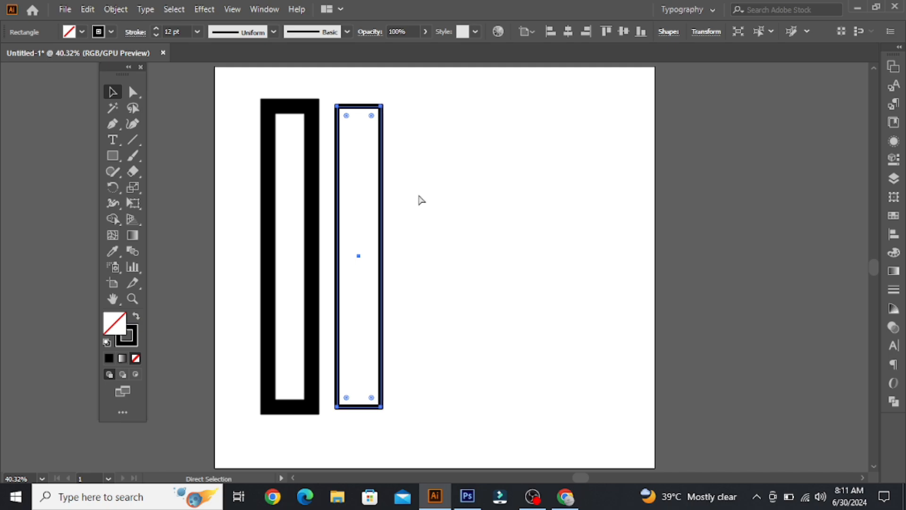
Step: Swap the thin rectangle's fill and stroke to give it a solid black fill and no stroke
key("v")
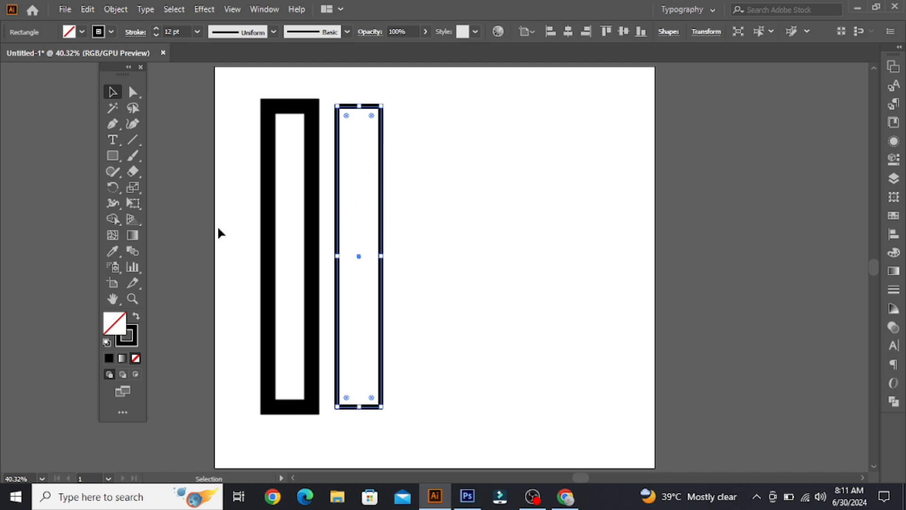
right_click(443, 182)
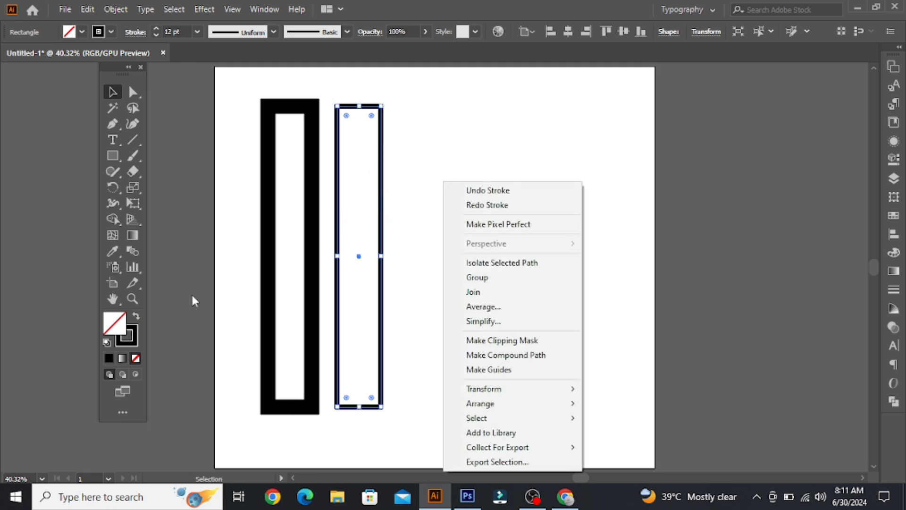
left_click(135, 315)
left_click(135, 316)
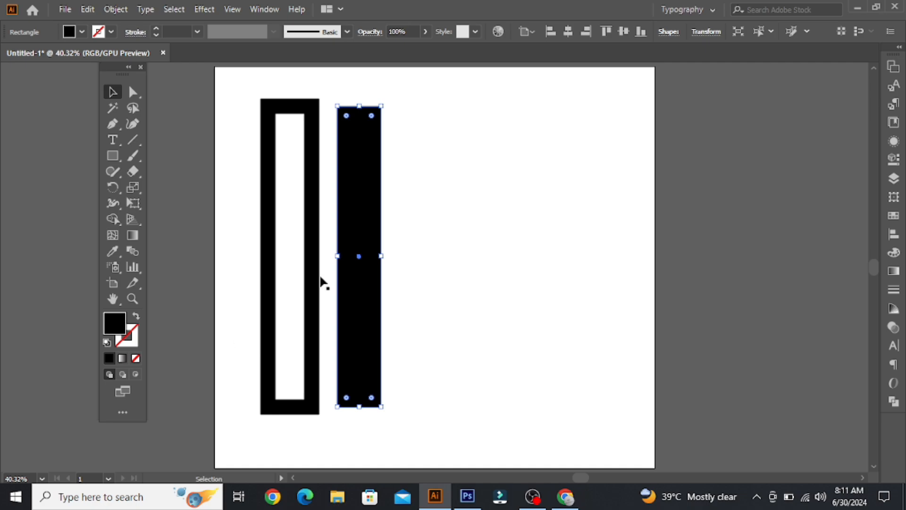
Step: Narrow the solid black rectangle from its right edge to a little over half its width, keeping its height
left_click(379, 225, "shift")
left_click(378, 248)
left_click_drag(381, 259, 363, 257)
left_click(391, 211)
Step: Align both rectangles to the artboard's vertical center
left_click_drag(387, 160, 287, 214)
left_click(522, 34)
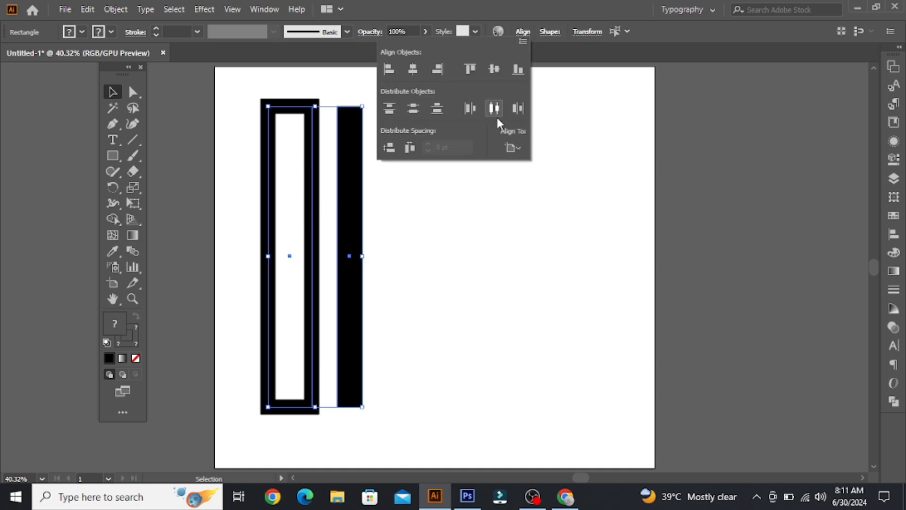
left_click(510, 147)
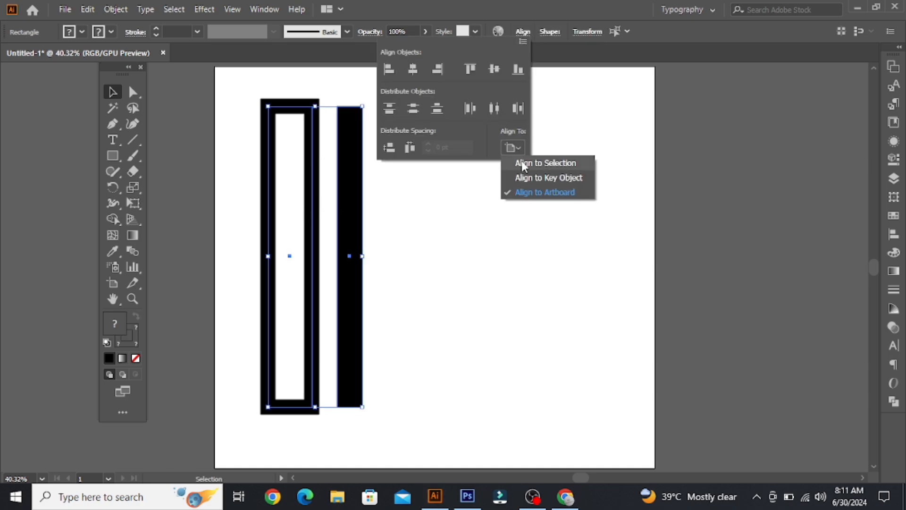
left_click(534, 193)
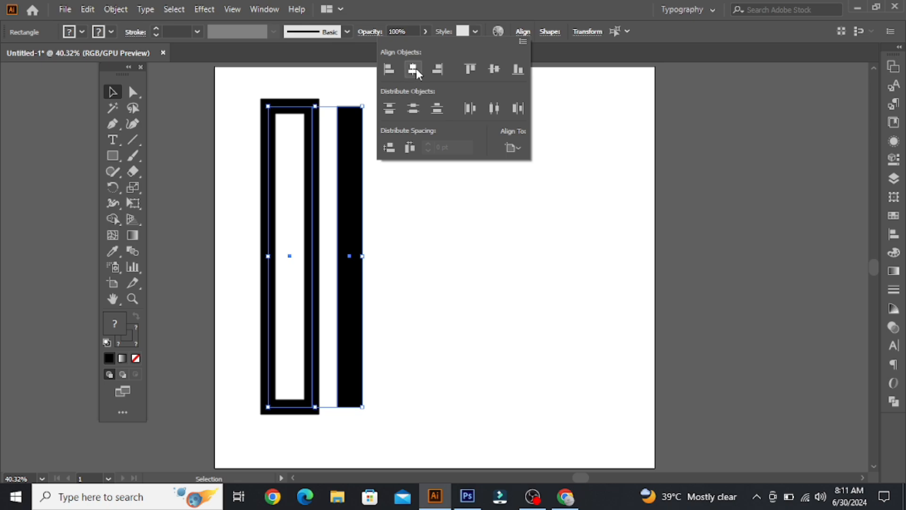
left_click(495, 70)
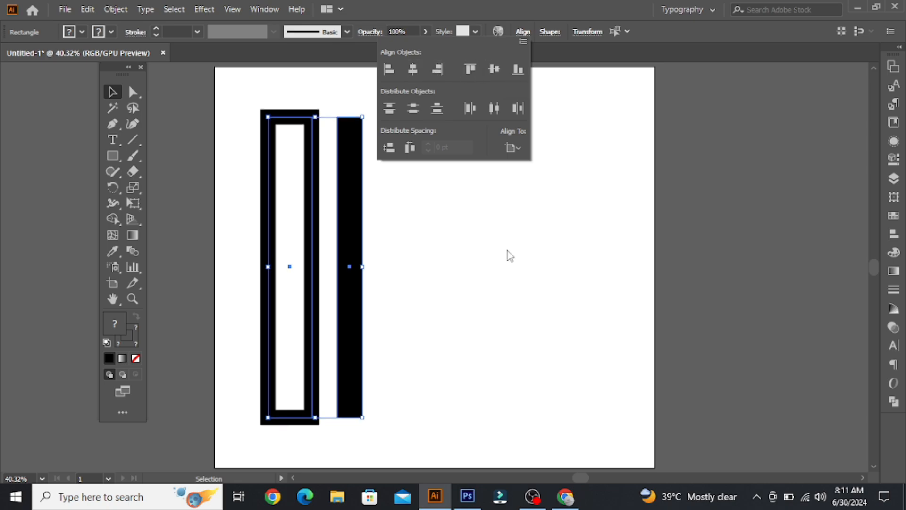
left_click(422, 168)
Step: Rotate the solid black rectangle by -40.5°
left_click(358, 206)
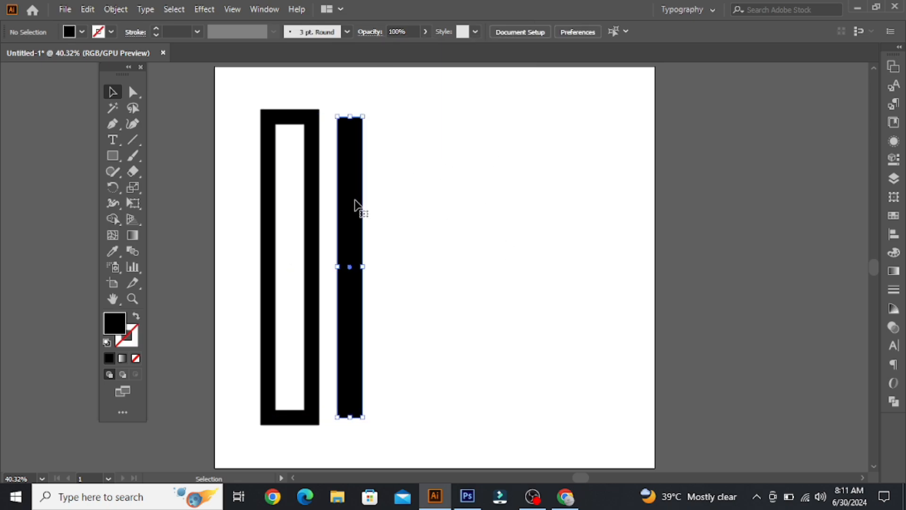
double_click(112, 187)
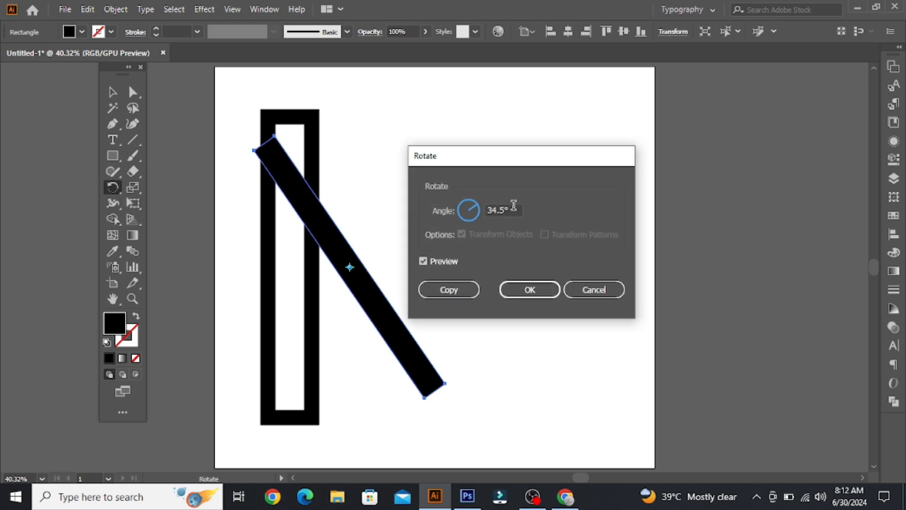
left_click_drag(514, 205, 476, 208)
type("-40")
left_click_drag(544, 164, 551, 116)
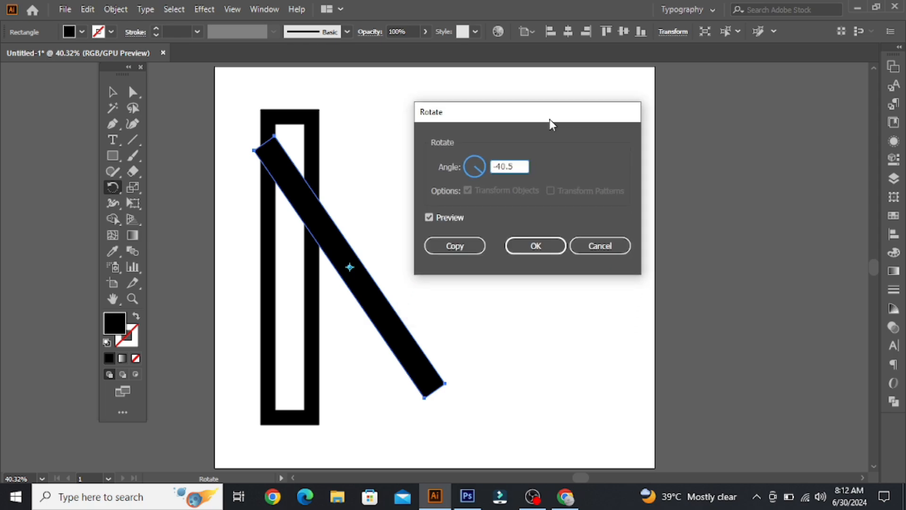
double_click(505, 161)
left_click(523, 162)
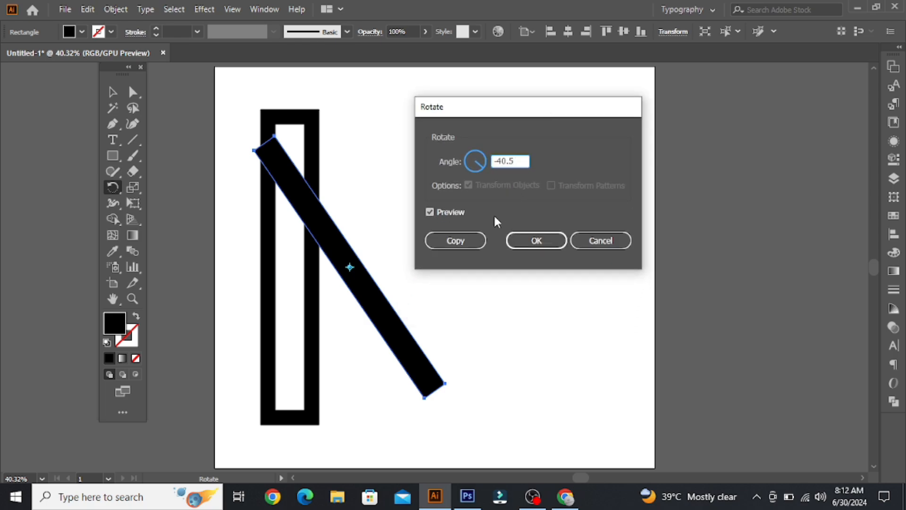
left_click(536, 241)
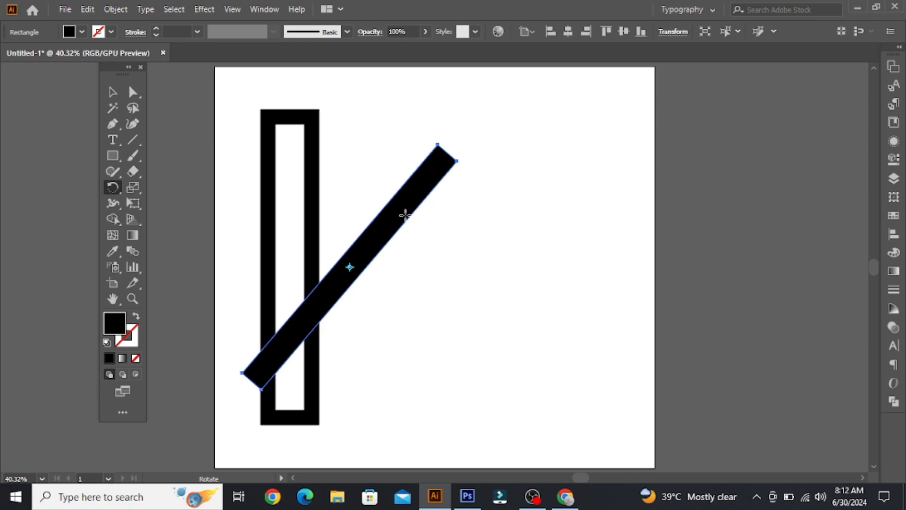
key("v")
left_click(326, 203)
Step: Rotate the outlined rectangle by 34.5°
left_click(315, 204)
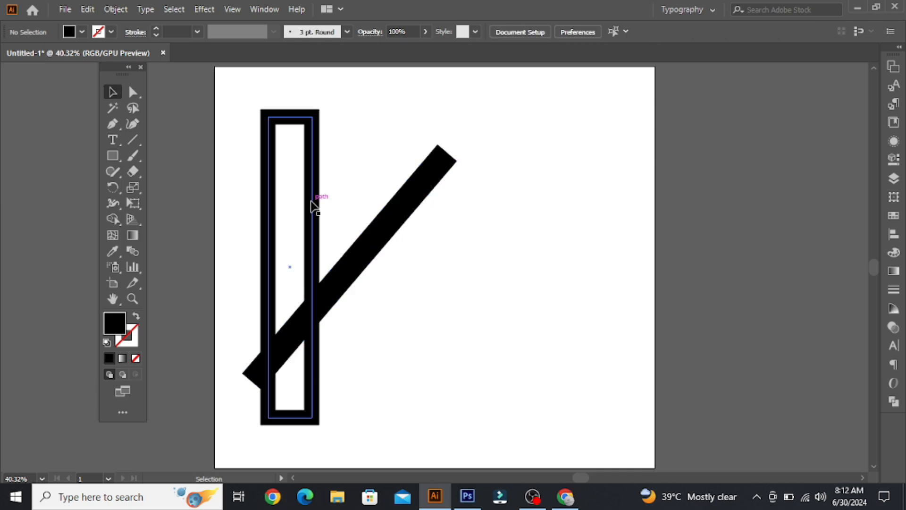
double_click(109, 188)
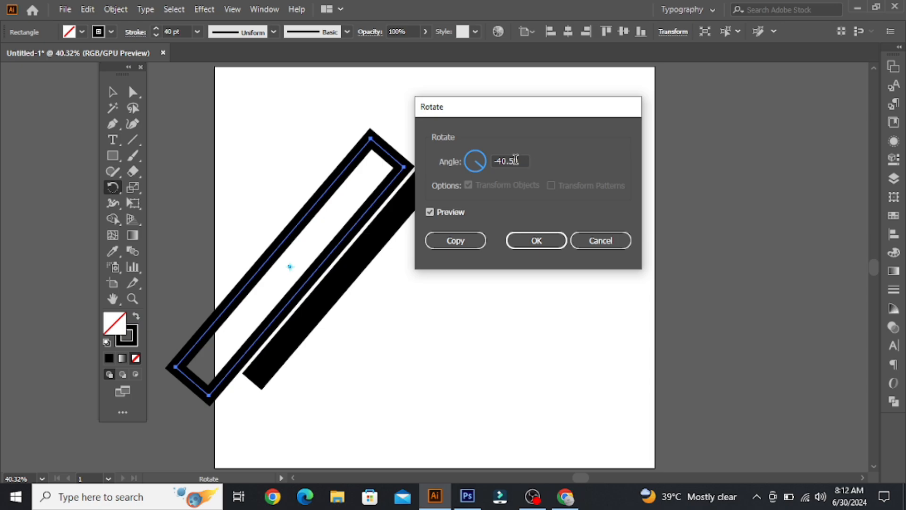
left_click_drag(515, 159, 498, 162)
type("3")
type("4")
type("-")
left_click_drag(514, 161, 489, 158)
left_click(513, 240)
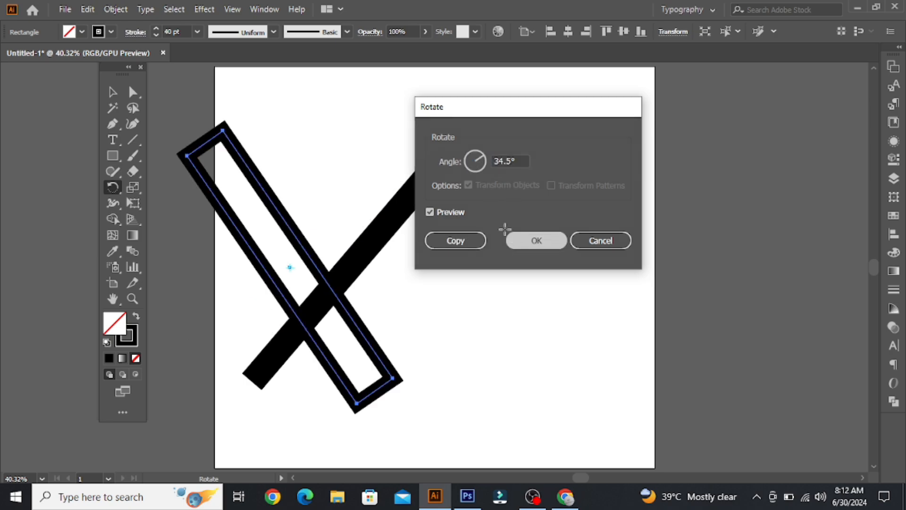
key("v")
left_click(462, 138)
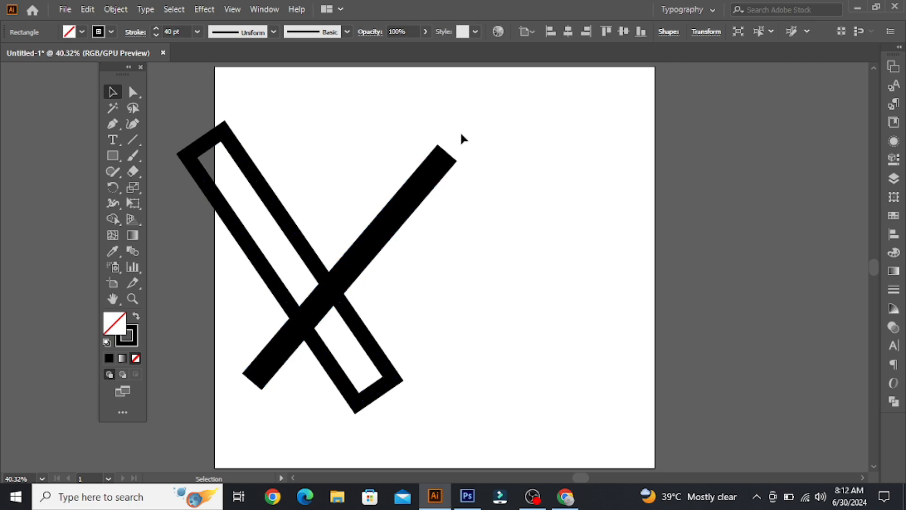
Step: Draw a rectangle about 384 pt wide and 336 pt high in the right half of the artboard
left_click(112, 156)
left_click_drag(470, 195, 612, 319)
key("v")
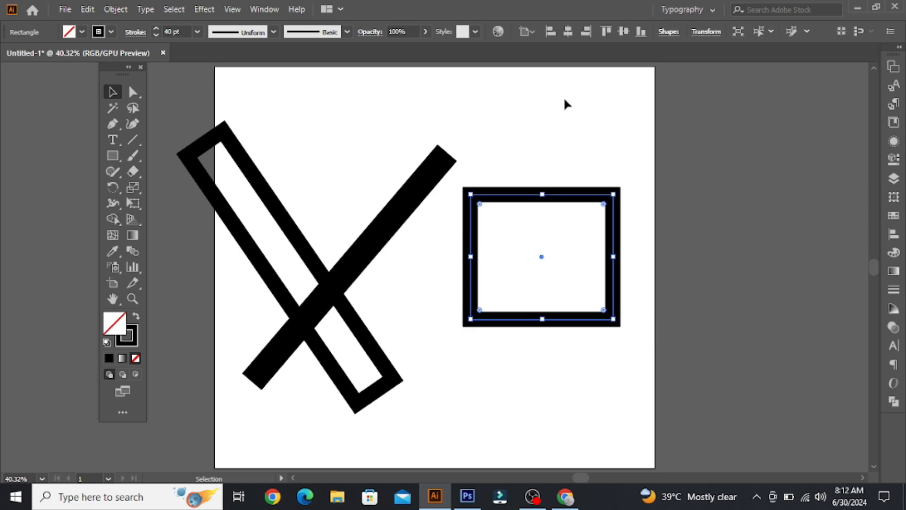
Step: Set the new rectangle's X position to 500 pt and its width to 1000 pt
left_click(706, 32)
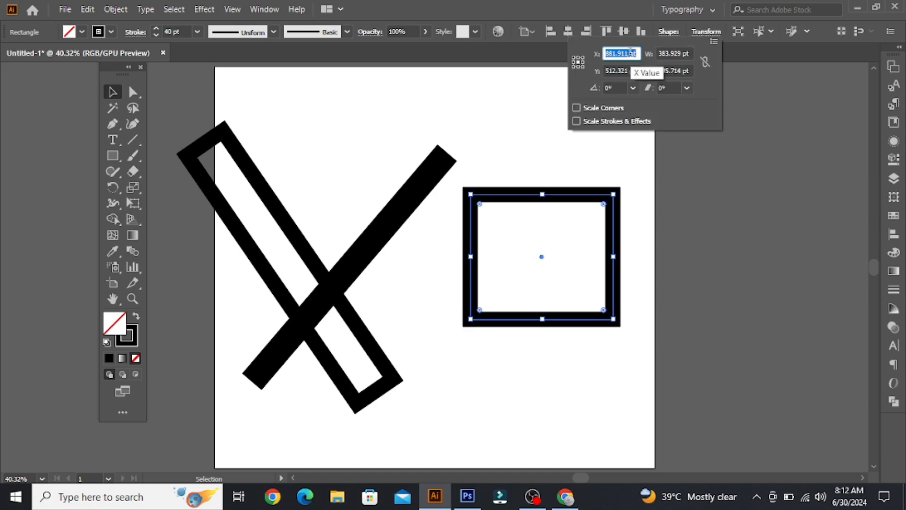
type("500")
left_click(676, 53)
triple_click(688, 53)
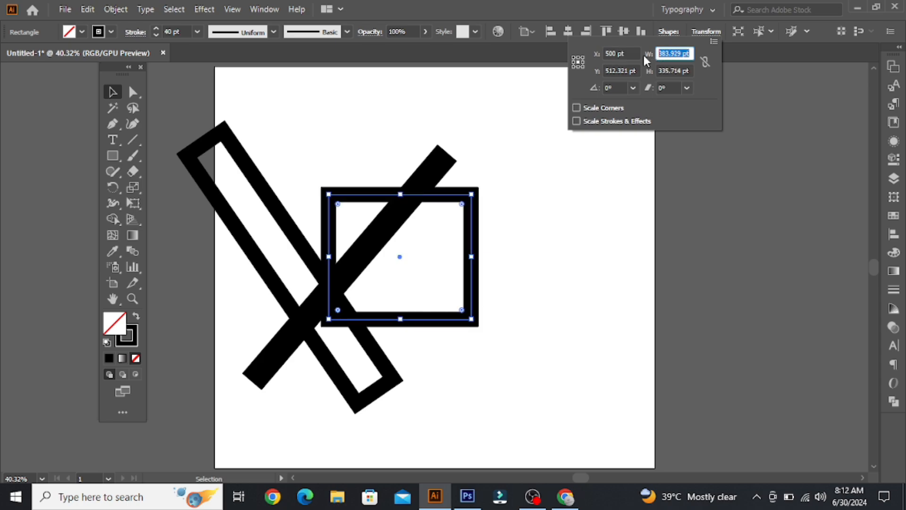
type("1000")
key("Return")
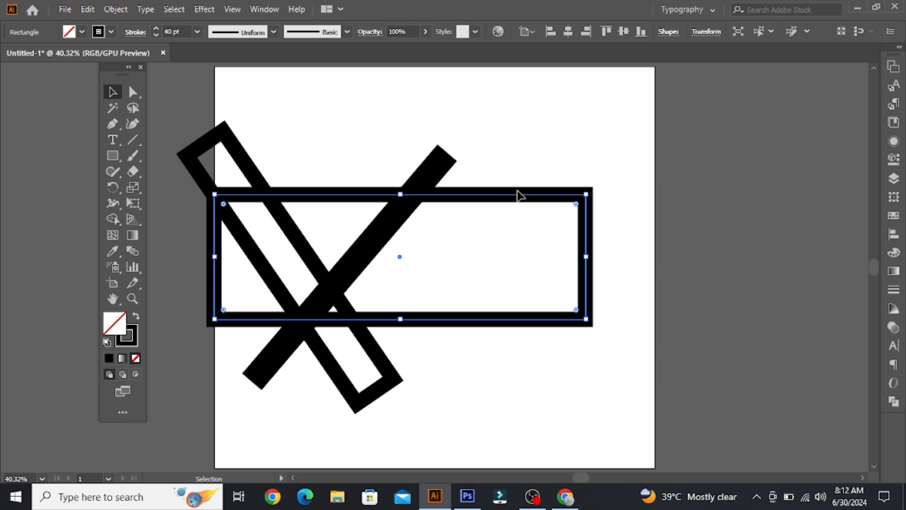
Step: Center the two diagonal bars and the wide rectangle horizontally and vertically on the artboard
left_click_drag(534, 132, 209, 349)
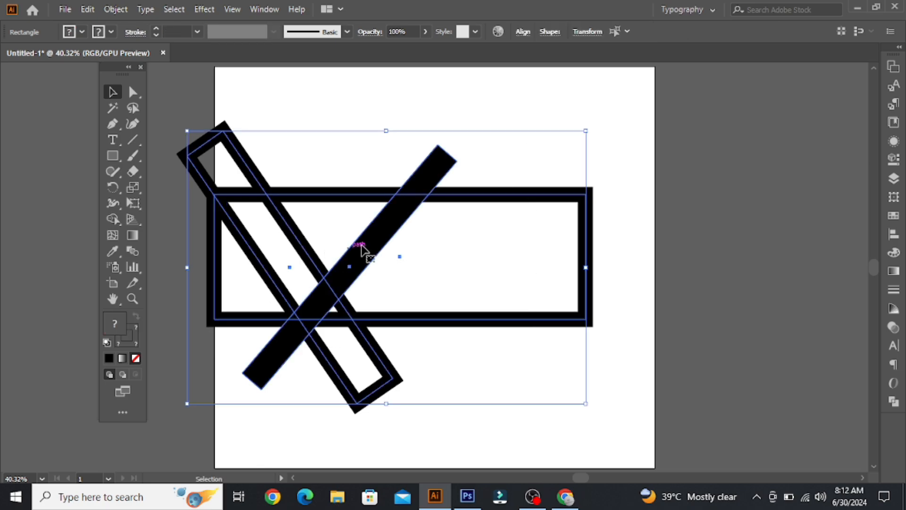
left_click(523, 32)
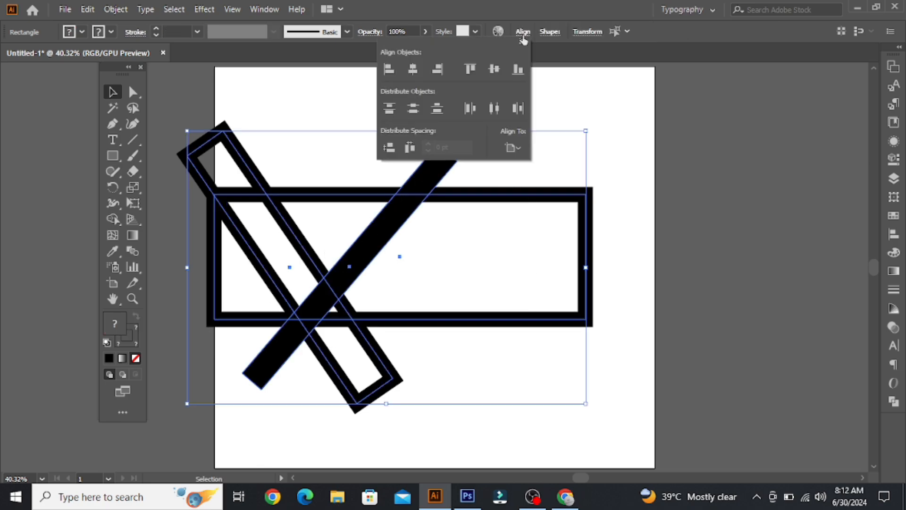
left_click(413, 71)
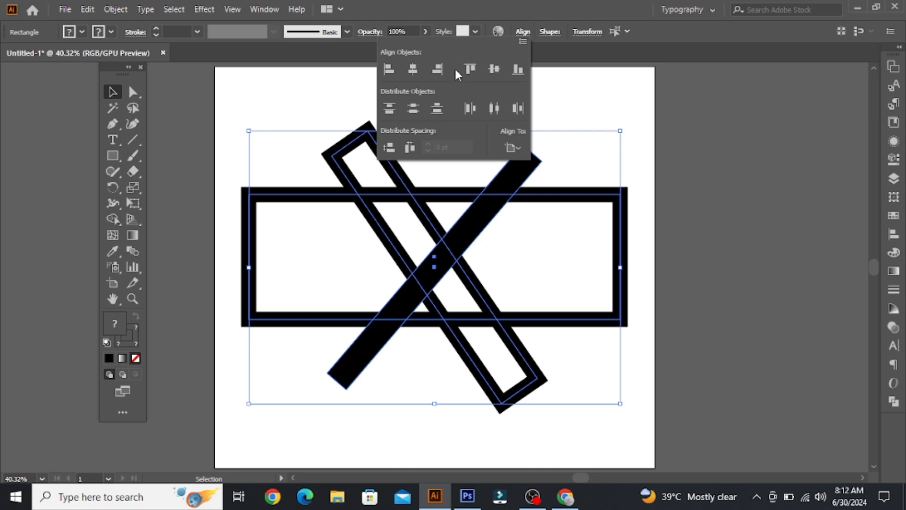
left_click(495, 69)
left_click(590, 106)
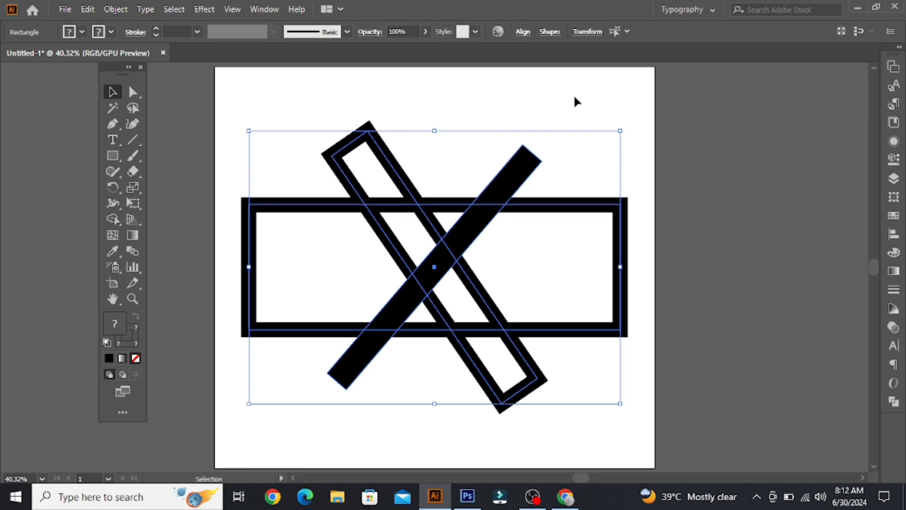
left_click(502, 98)
Step: Narrow the solid black diagonal bar slightly and realign all three shapes to the artboard's center in both directions
left_click(505, 196)
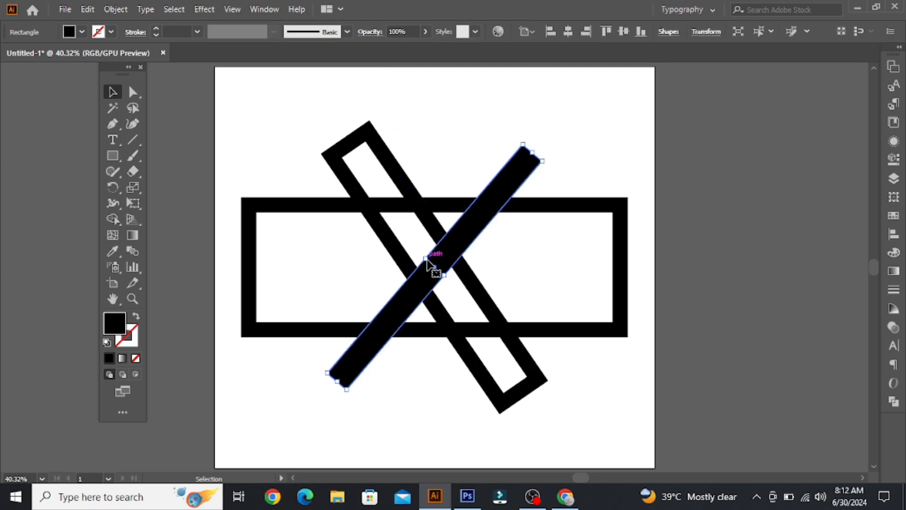
left_click_drag(426, 259, 430, 263)
left_click_drag(527, 117, 327, 353)
left_click(523, 32)
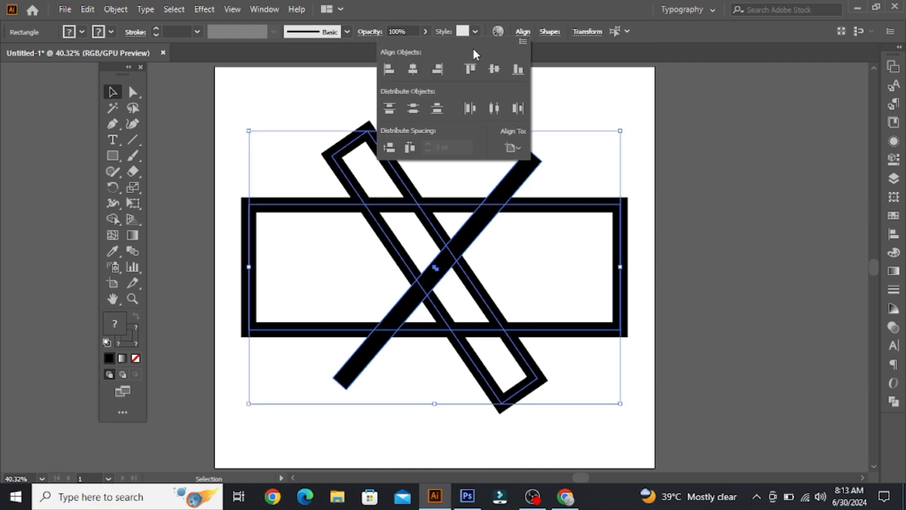
left_click(412, 70)
left_click(495, 69)
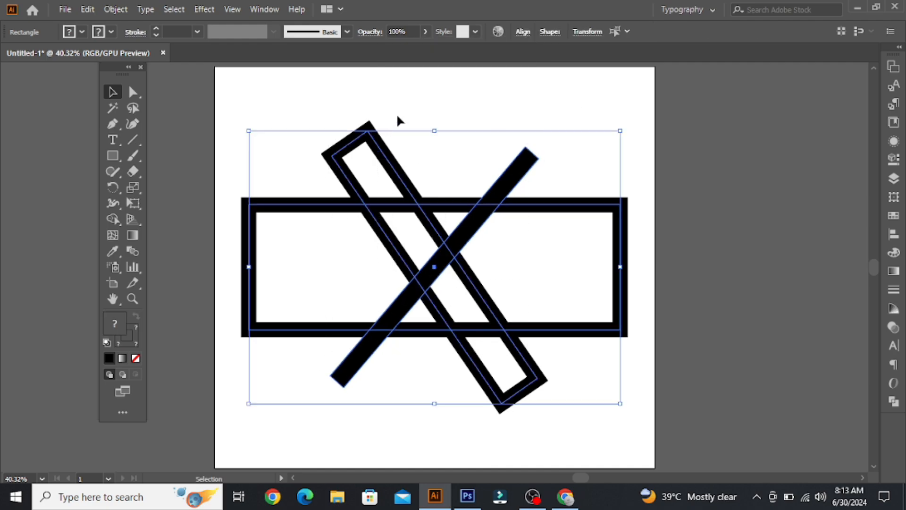
left_click(452, 106)
left_click_drag(491, 112, 245, 340)
left_click(112, 220)
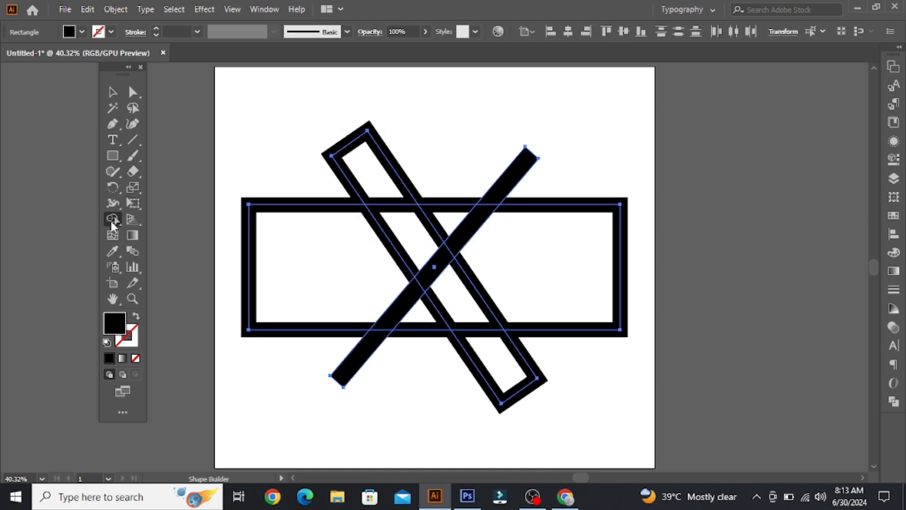
key("ctrl+z")
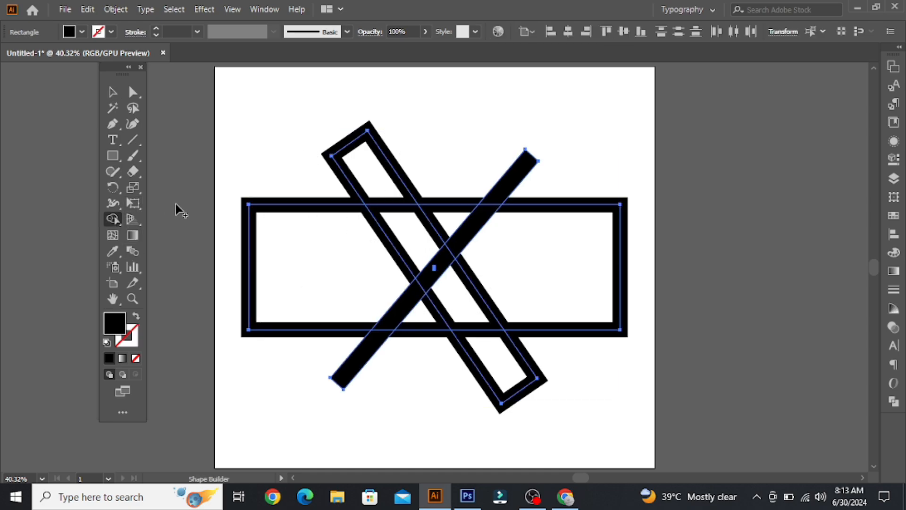
key("v")
left_click(559, 144)
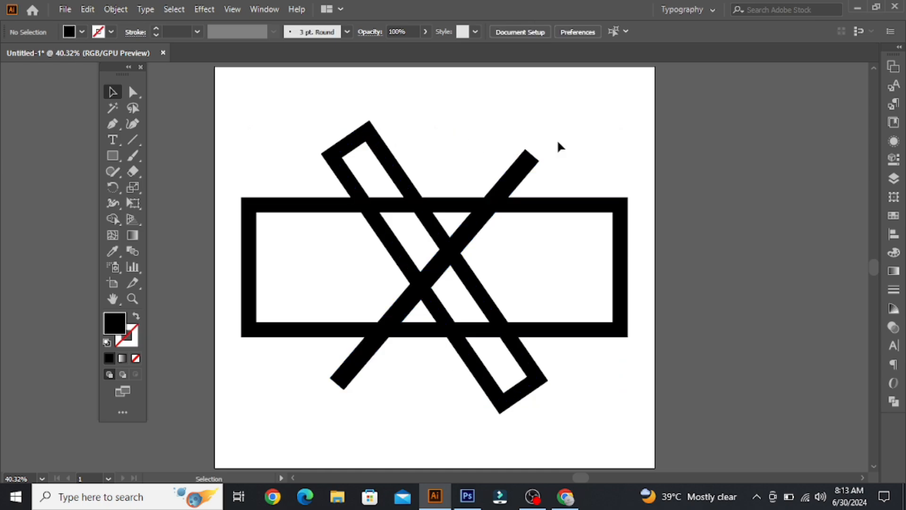
Step: Center all three shapes vertically on the artboard
left_click_drag(566, 127, 327, 318)
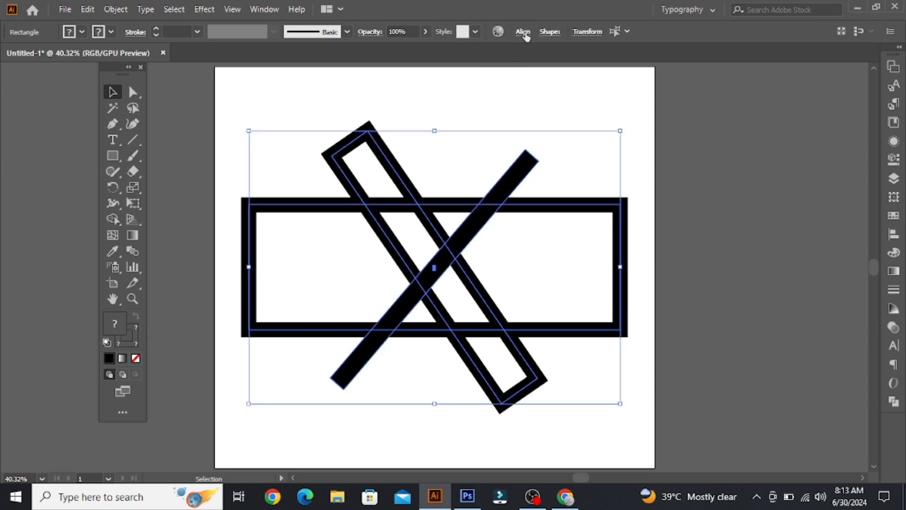
left_click(523, 32)
left_click(494, 69)
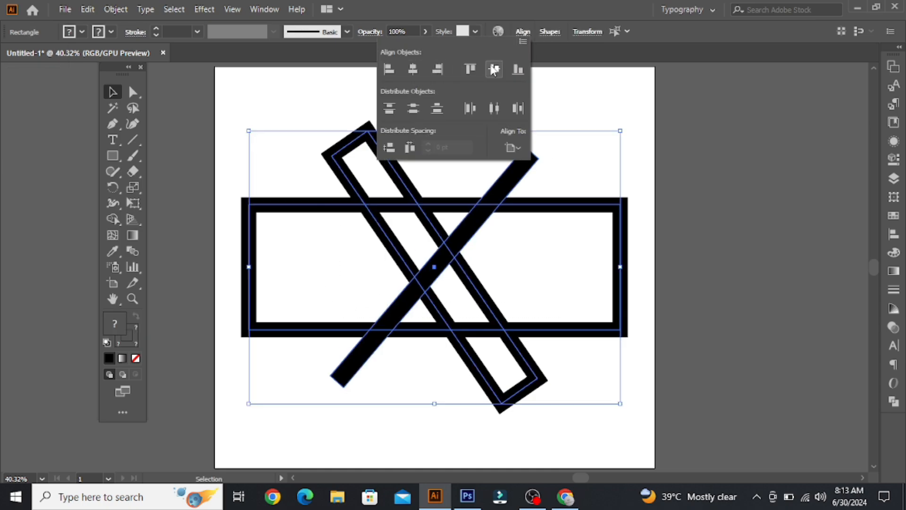
left_click(469, 101)
Step: Make the wide outlined rectangle taller by extending its upper edge upward and its lower edge downward
left_click(532, 208)
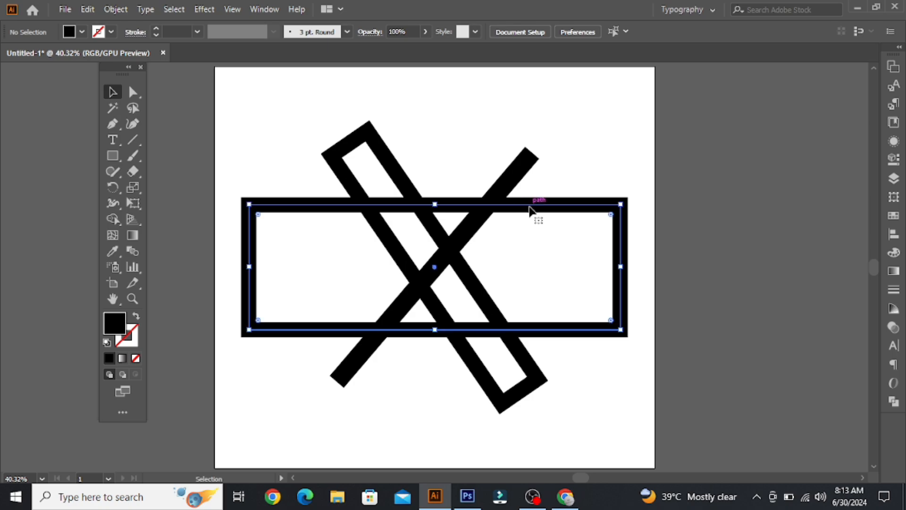
left_click_drag(437, 203, 435, 179)
left_click_drag(435, 332, 435, 349)
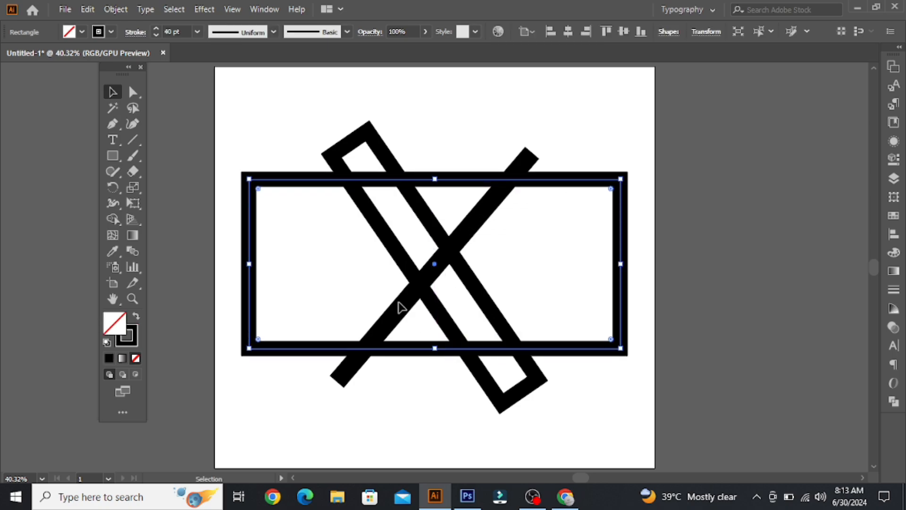
Step: Trim off the ends of both diagonal bars that extend above and below the wide rectangle with the Shape Builder tool
left_click_drag(276, 116, 514, 377)
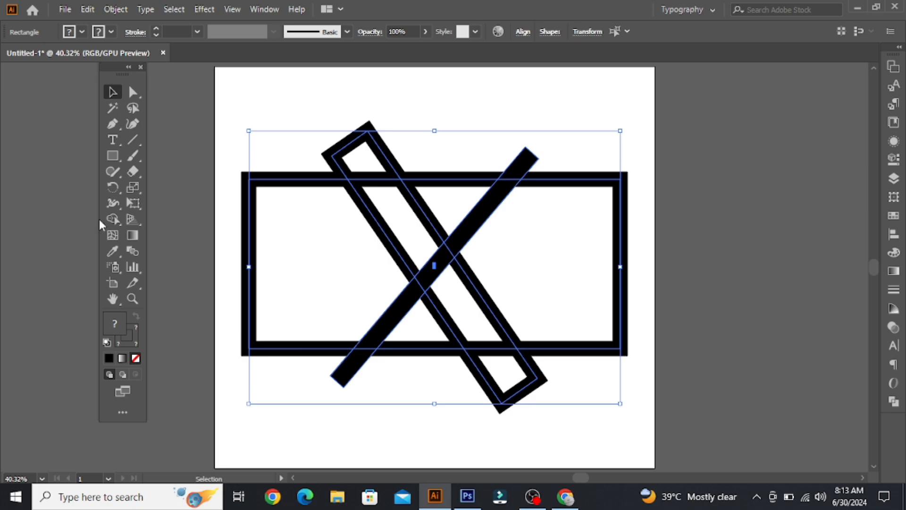
left_click(112, 219)
mouse_move(361, 161)
left_mouse_down()
mouse_move(455, 154)
mouse_move(537, 164)
left_mouse_up()
mouse_move(331, 373)
left_mouse_down()
mouse_move(501, 375)
mouse_move(559, 355)
left_mouse_up()
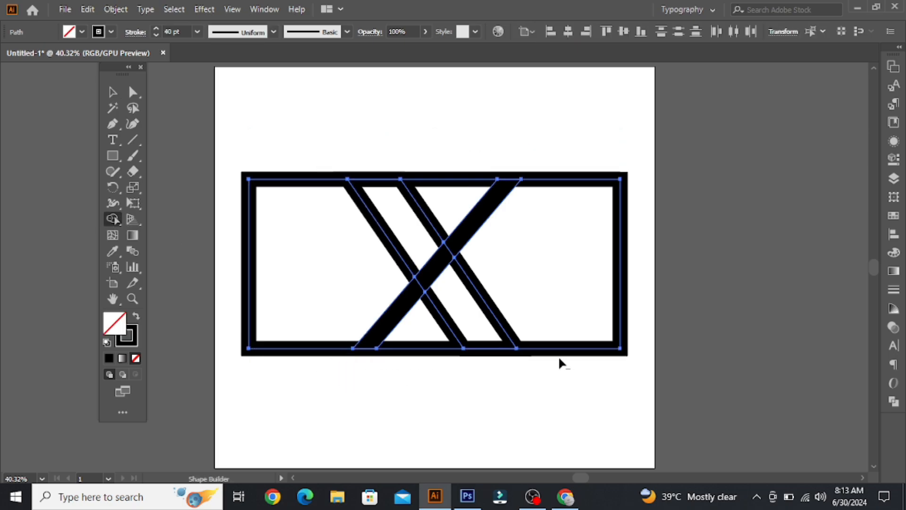
Step: Delete the wide outlined rectangle so only the two trimmed diagonal shapes remain
left_click(112, 92)
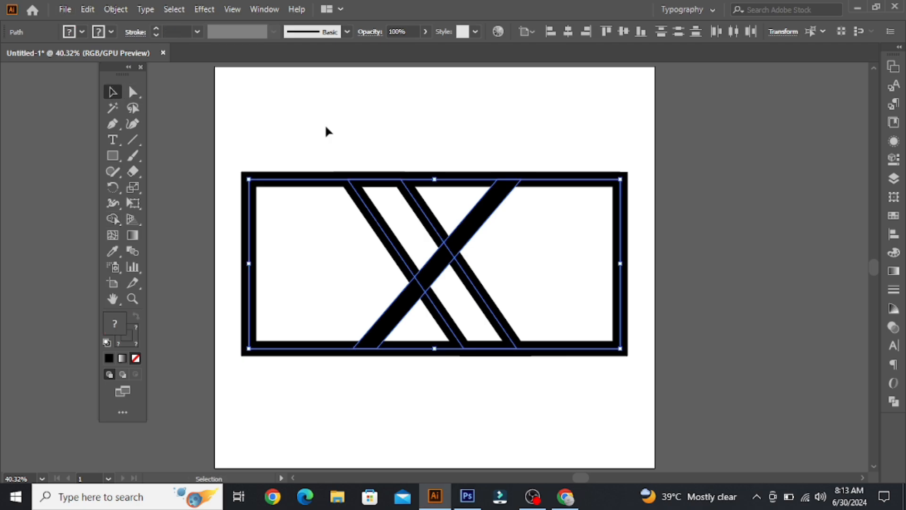
left_click(309, 137)
left_click(282, 175)
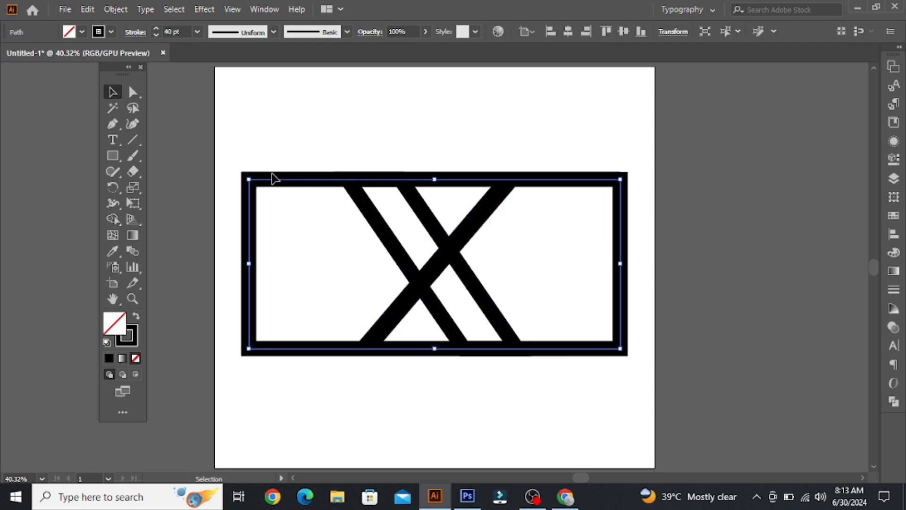
key("Delete")
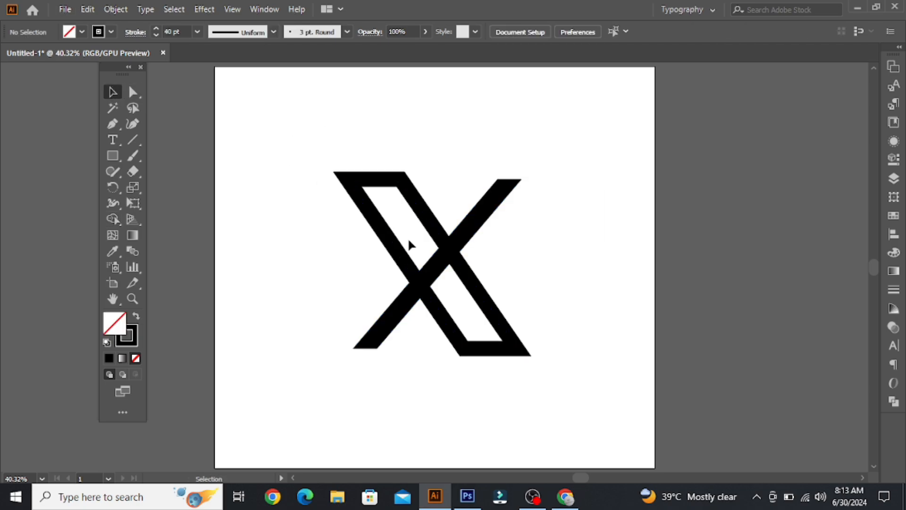
Step: Expand the fill and stroke of the two diagonal shapes that form the X
key("a")
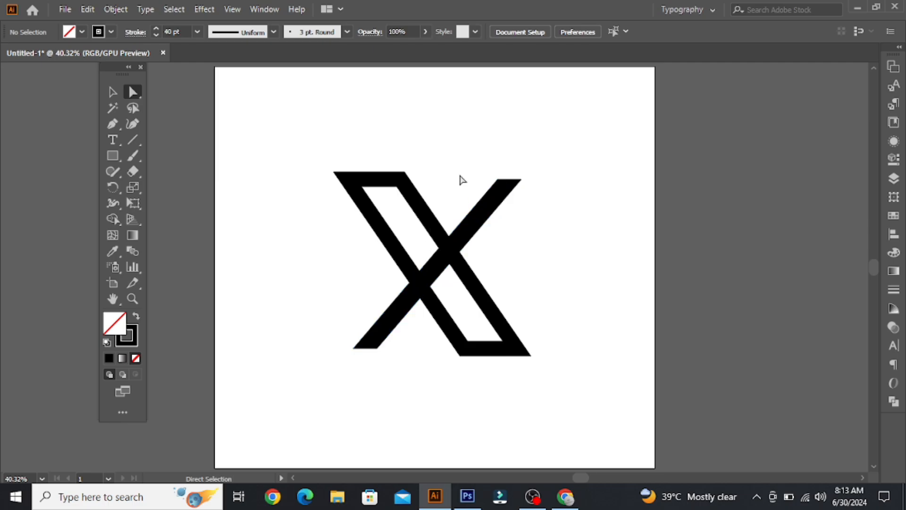
key("v")
left_click_drag(468, 148, 338, 321)
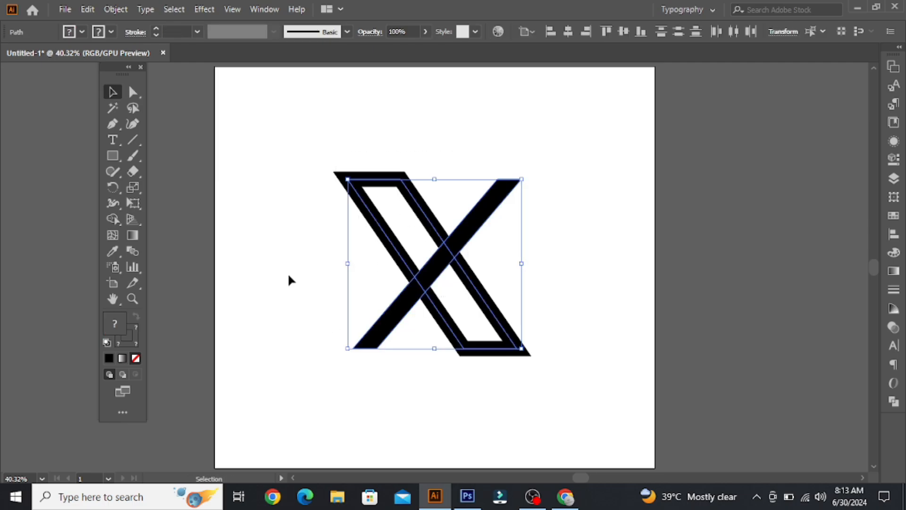
left_click(117, 8)
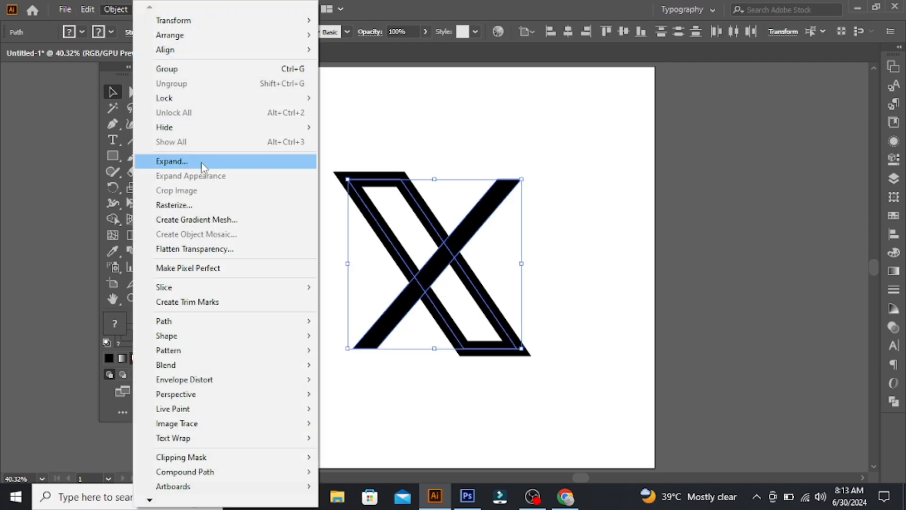
left_click(198, 162)
left_click_drag(502, 77, 653, 101)
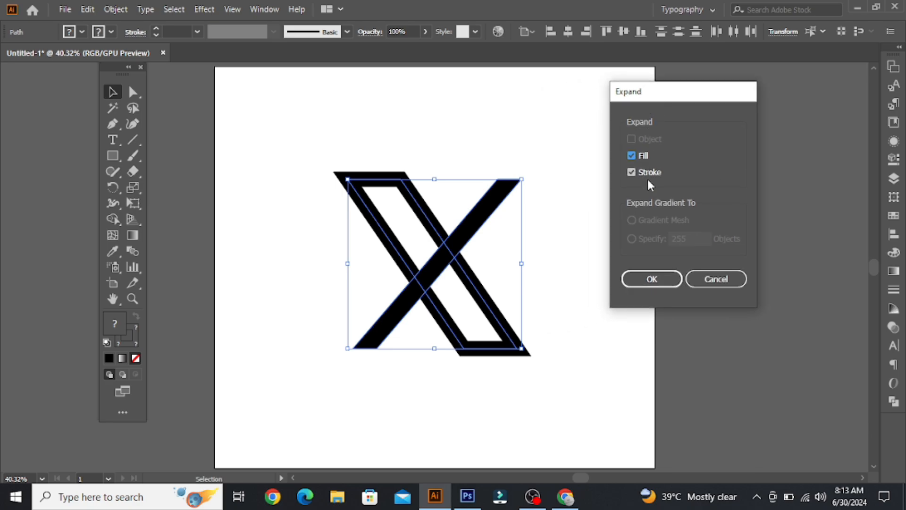
left_click(646, 281)
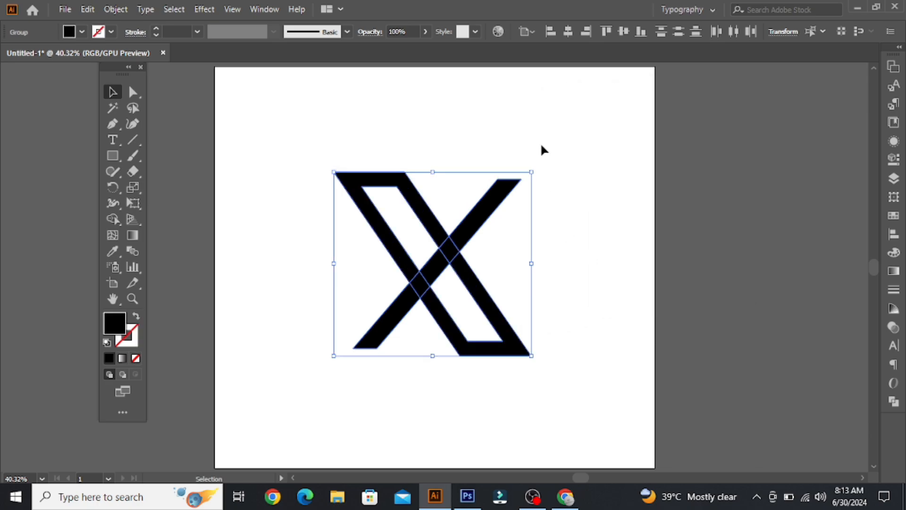
left_click(539, 141)
Step: Try to clear the solid bar from inside the outlined diagonal and merge the crossings with the Shape Builder tool
left_click_drag(518, 159, 285, 281)
left_click(107, 218)
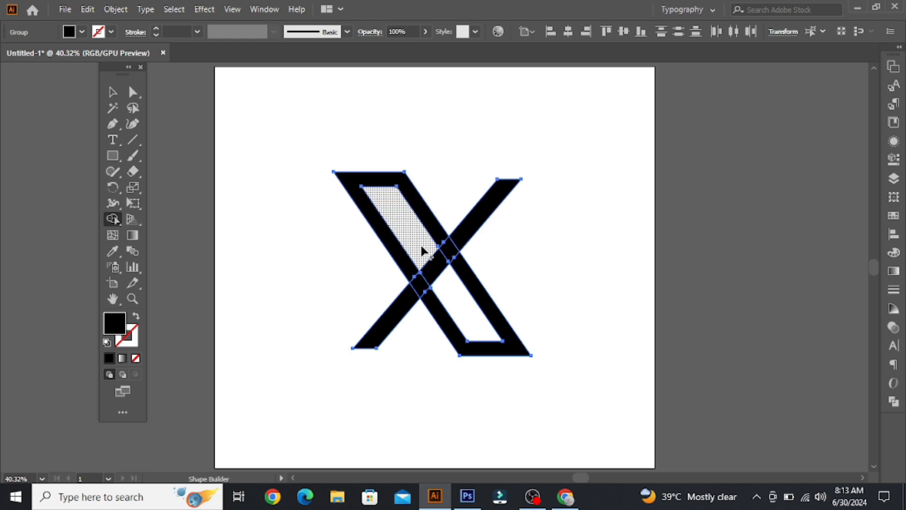
mouse_move(423, 239)
left_mouse_down()
mouse_move(452, 291)
mouse_move(438, 233)
mouse_move(451, 253)
mouse_move(461, 237)
mouse_move(462, 265)
left_mouse_up()
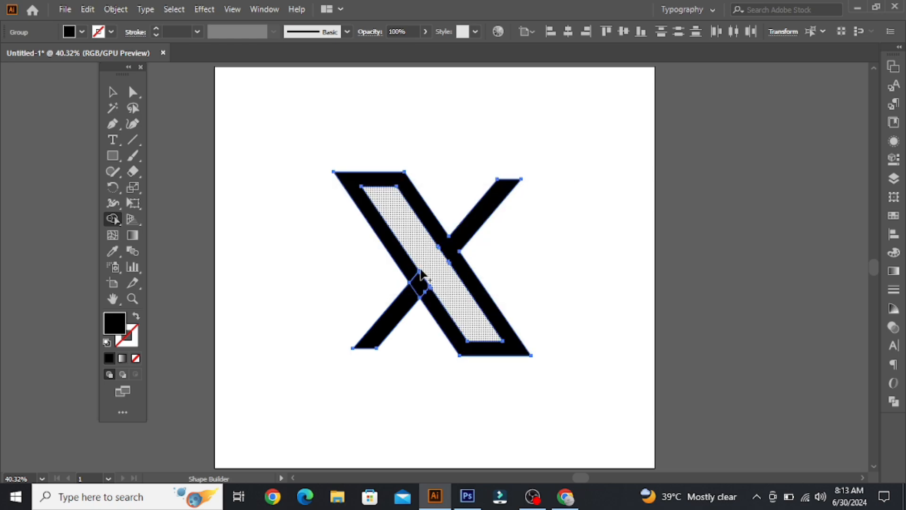
mouse_move(398, 268)
left_mouse_down()
mouse_move(422, 297)
mouse_move(401, 314)
left_mouse_up()
left_click(112, 92)
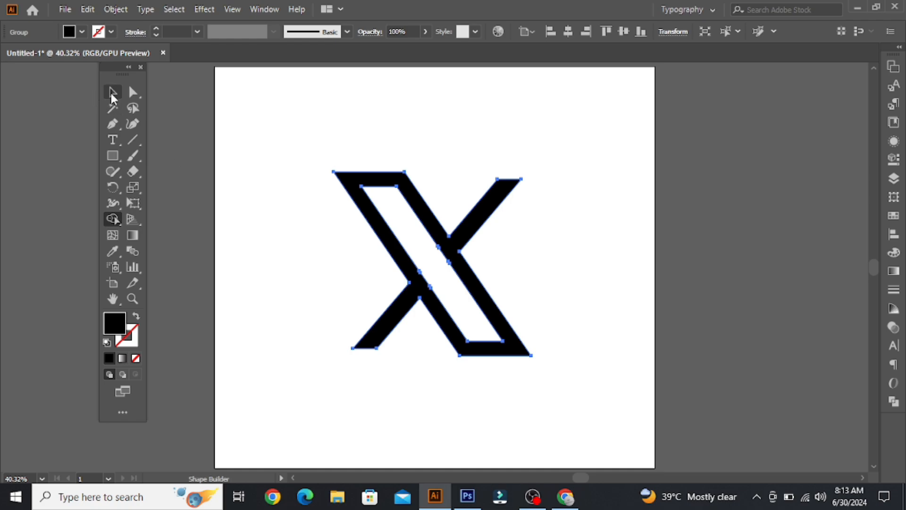
left_click(362, 109)
left_click(383, 197, "ctrl")
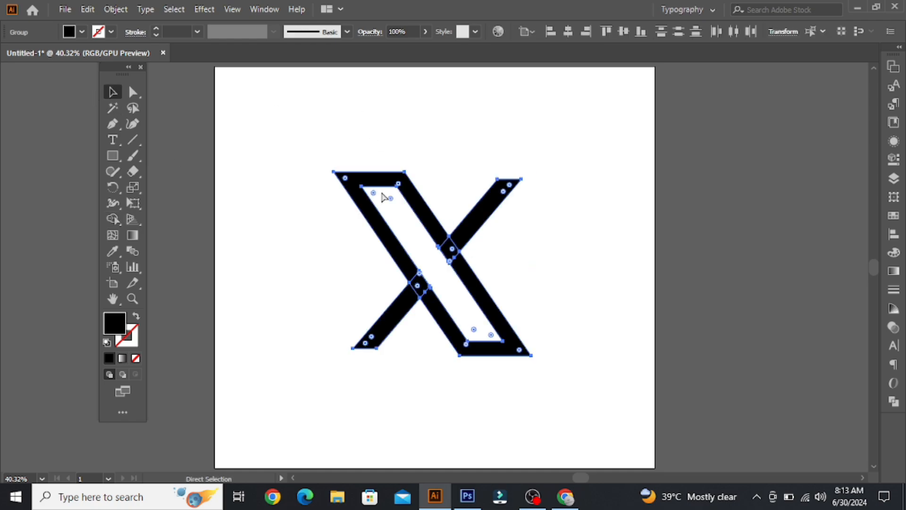
left_click(424, 151)
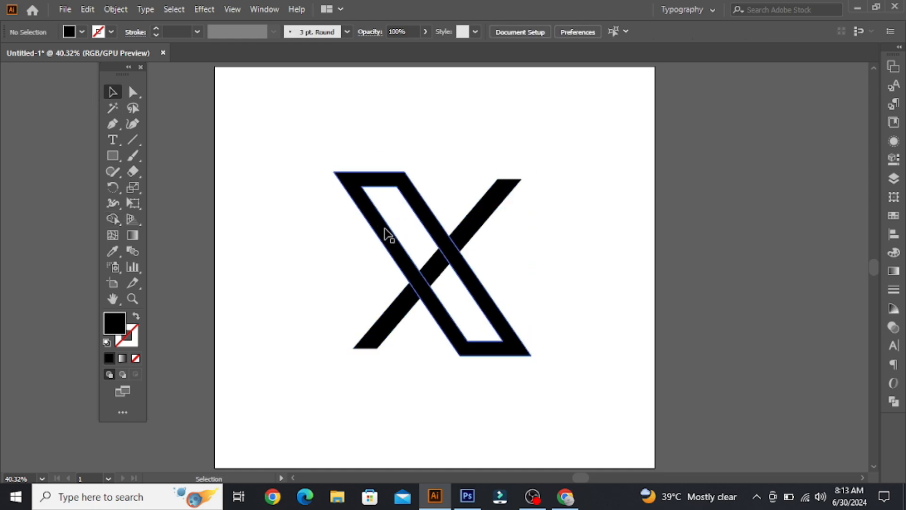
Step: Scale the outlined diagonal down slightly and center it with the solid bar on the artboard horizontally and vertically
left_click(384, 230)
left_click_drag(336, 357, 349, 350)
left_click_drag(493, 143, 376, 360)
left_click(568, 31)
left_click(630, 30)
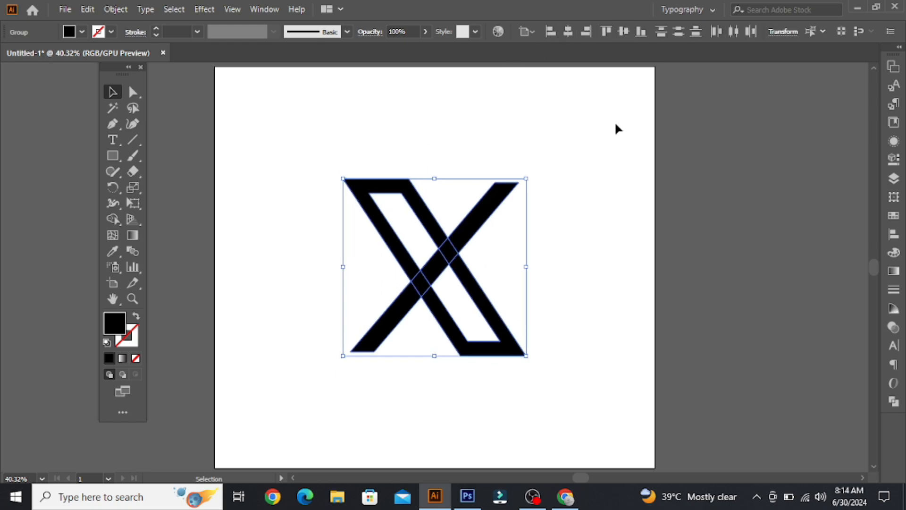
left_click(534, 189)
Step: Remove the solid bar's segment inside the outlined diagonal and merge the crossings into one X with the Shape Builder tool
left_click_drag(521, 151, 418, 306)
left_click(112, 218)
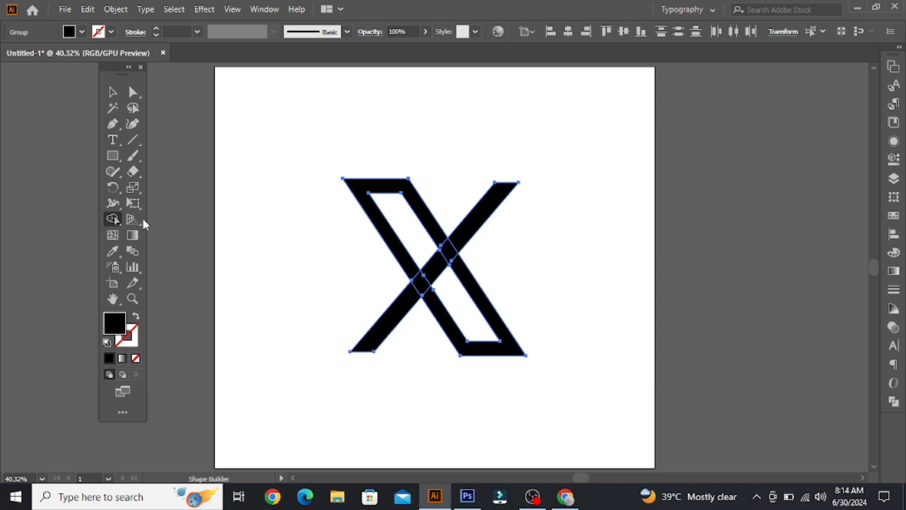
mouse_move(436, 255)
left_mouse_down()
mouse_move(448, 297)
mouse_move(440, 242)
mouse_move(458, 245)
mouse_move(409, 280)
mouse_move(419, 290)
mouse_move(355, 273)
left_mouse_up()
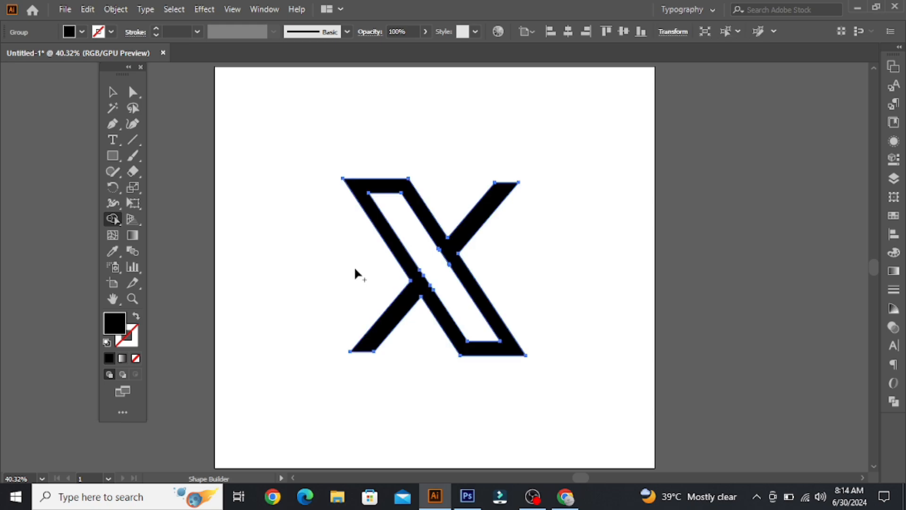
key("v")
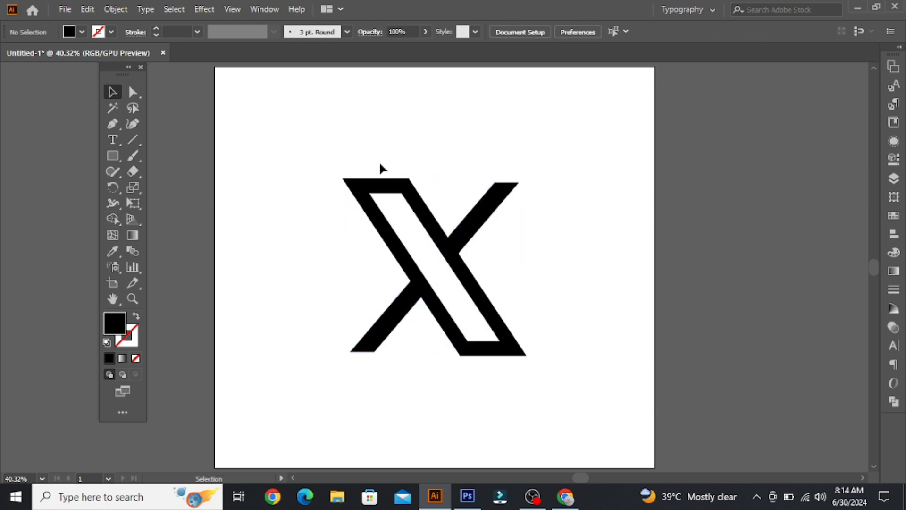
Step: Scale the finished X down slightly around its center, keeping its proportions
left_click(414, 202)
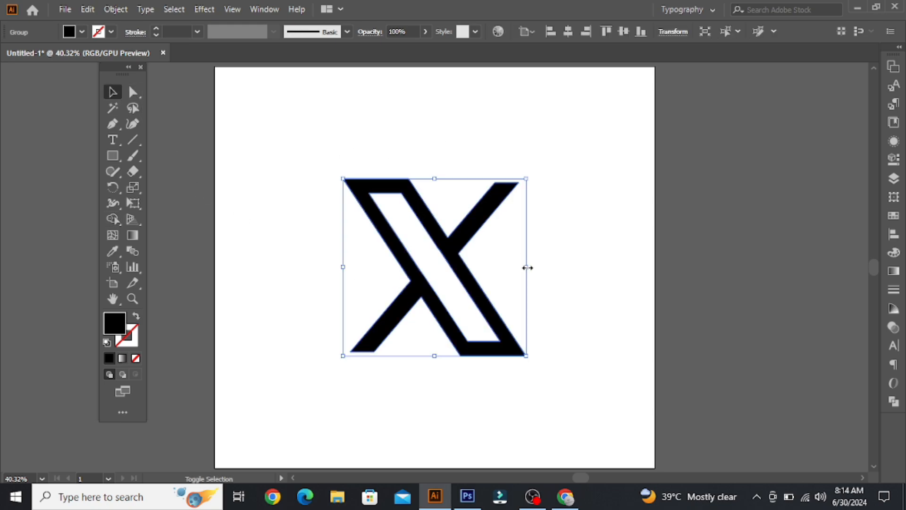
left_click_drag(526, 266, 513, 264)
left_click(347, 133)
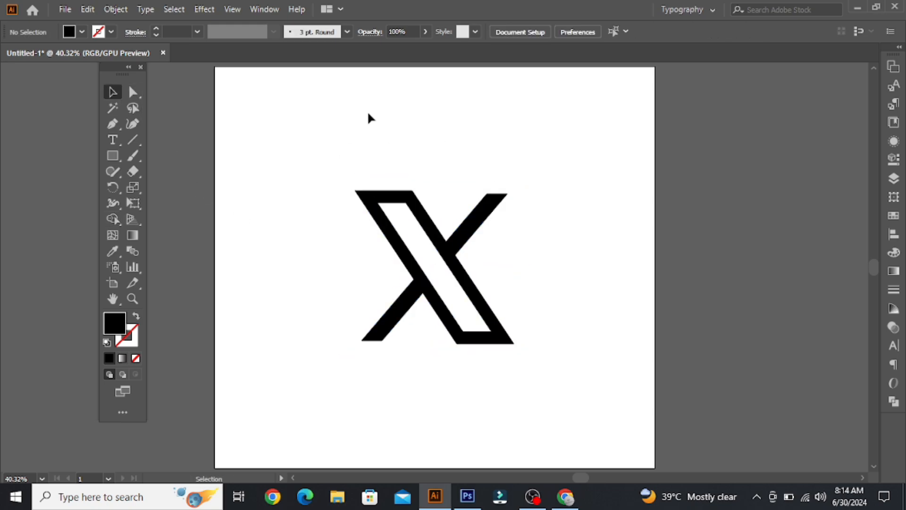